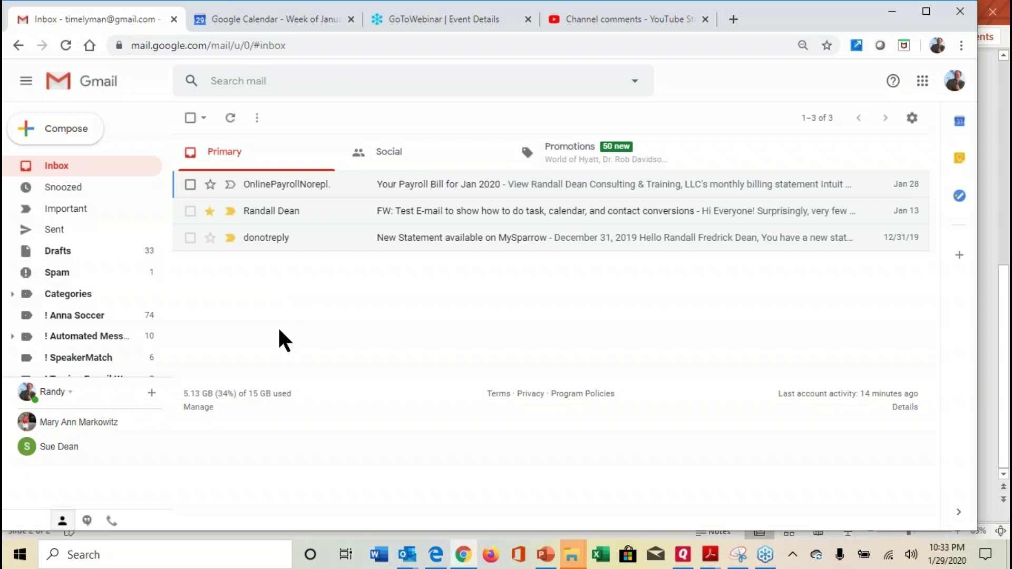
Open the advanced settings and review the Templates option and the other optional features
{"action": "left_click", "coordinate": [911, 118]}
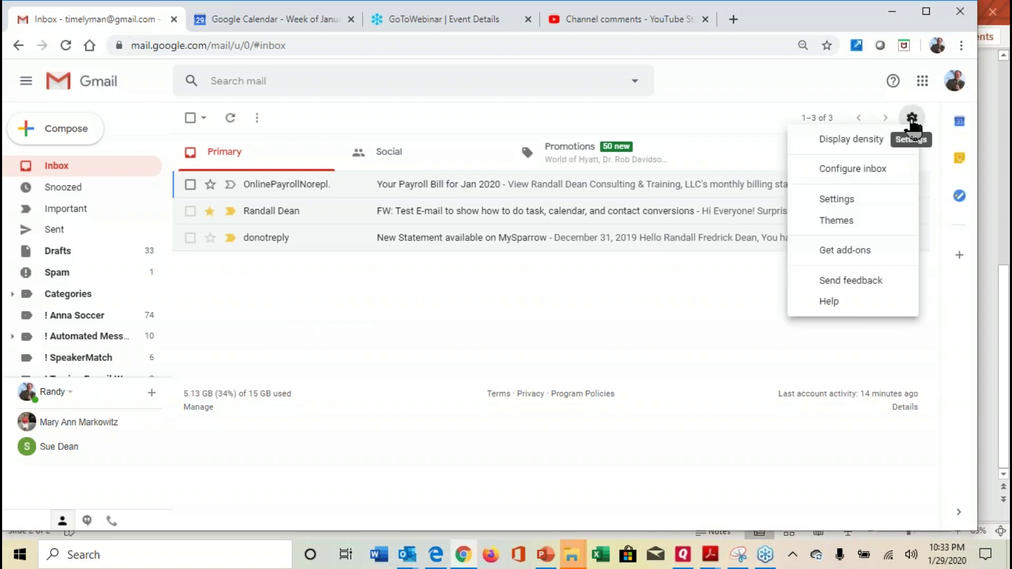
{"action": "left_click", "coordinate": [838, 200]}
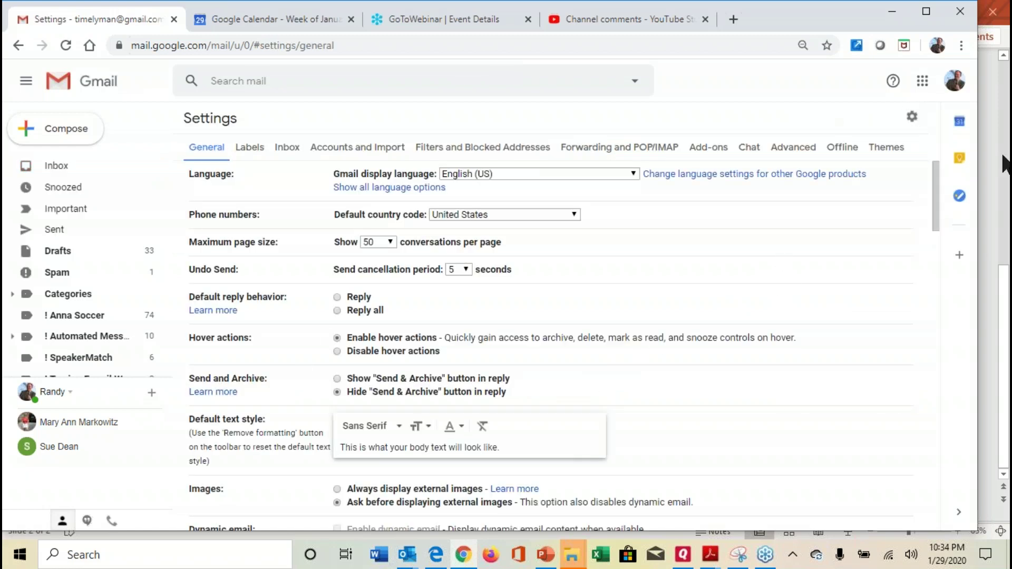
{"action": "mouse_move", "coordinate": [941, 196]}
{"action": "left_mouse_down"}
{"action": "mouse_move", "coordinate": [938, 232]}
{"action": "mouse_move", "coordinate": [967, 344]}
{"action": "mouse_move", "coordinate": [962, 403]}
{"action": "mouse_move", "coordinate": [952, 296]}
{"action": "mouse_move", "coordinate": [875, 192]}
{"action": "mouse_move", "coordinate": [839, 196]}
{"action": "left_mouse_up"}
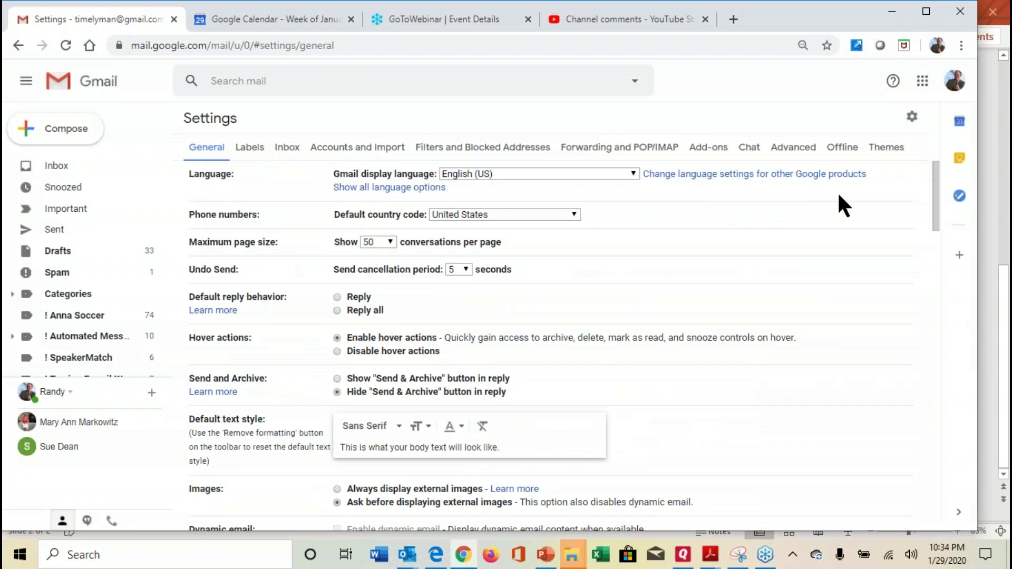
{"action": "left_click", "coordinate": [791, 152]}
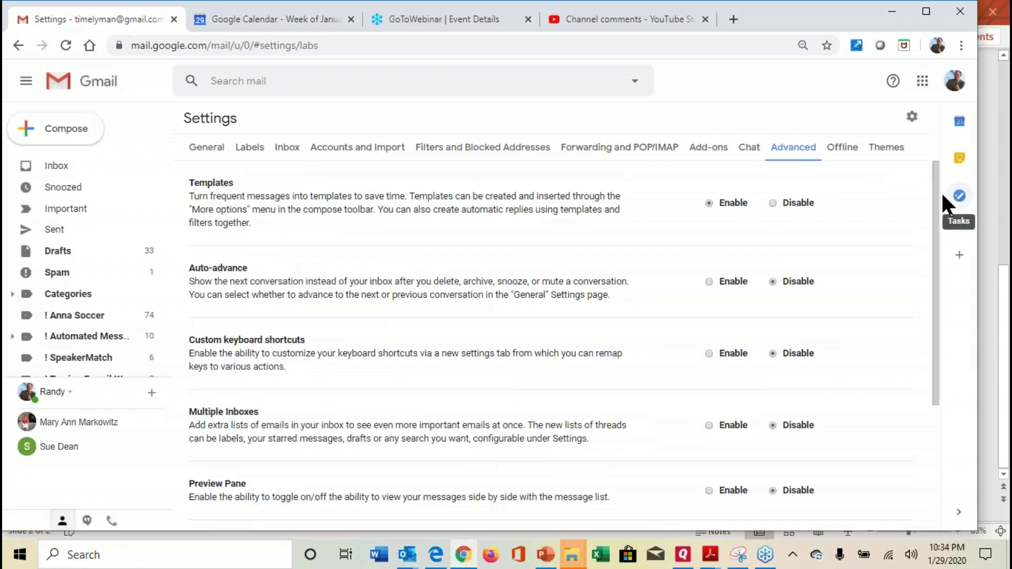
{"action": "left_click_drag", "start_coordinate": [937, 217], "coordinate": [942, 381]}
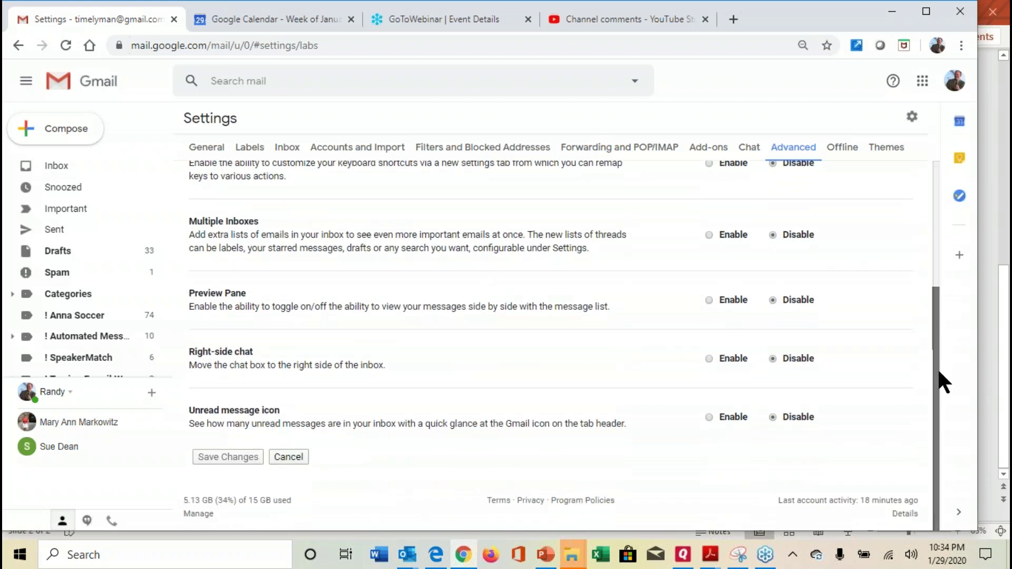
{"action": "left_click_drag", "start_coordinate": [938, 373], "coordinate": [876, 306]}
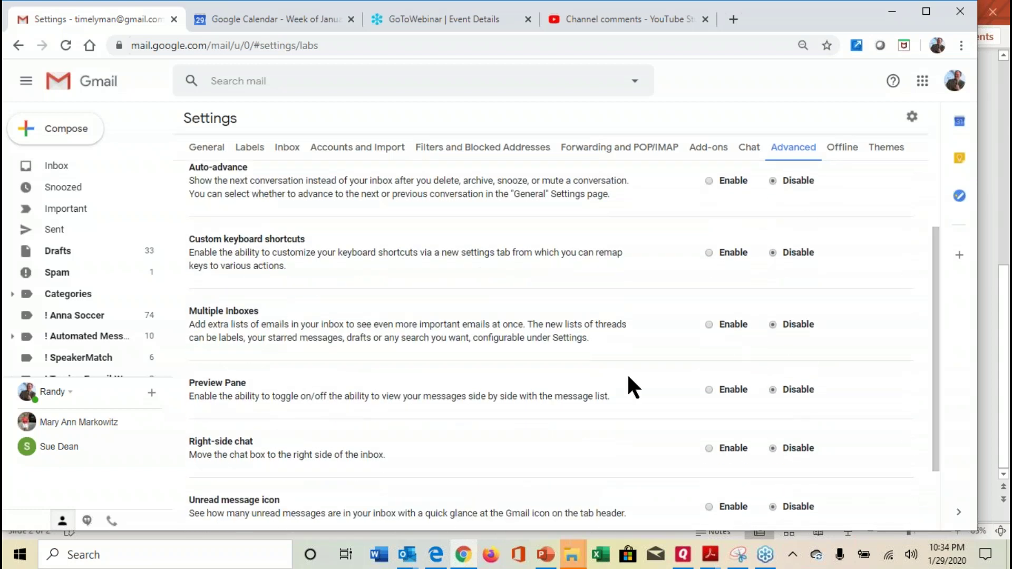
{"action": "left_click_drag", "start_coordinate": [939, 339], "coordinate": [940, 232]}
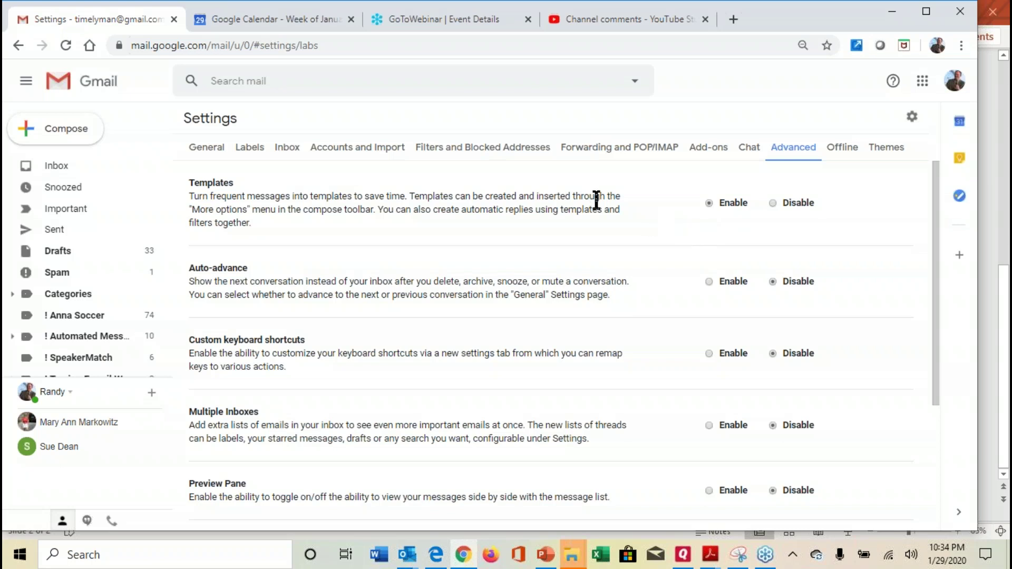
Start a new message and fill its body with the "Going to be in CITY next month" text containing NAME, CITY and MONTH placeholders
{"action": "left_click", "coordinate": [53, 132]}
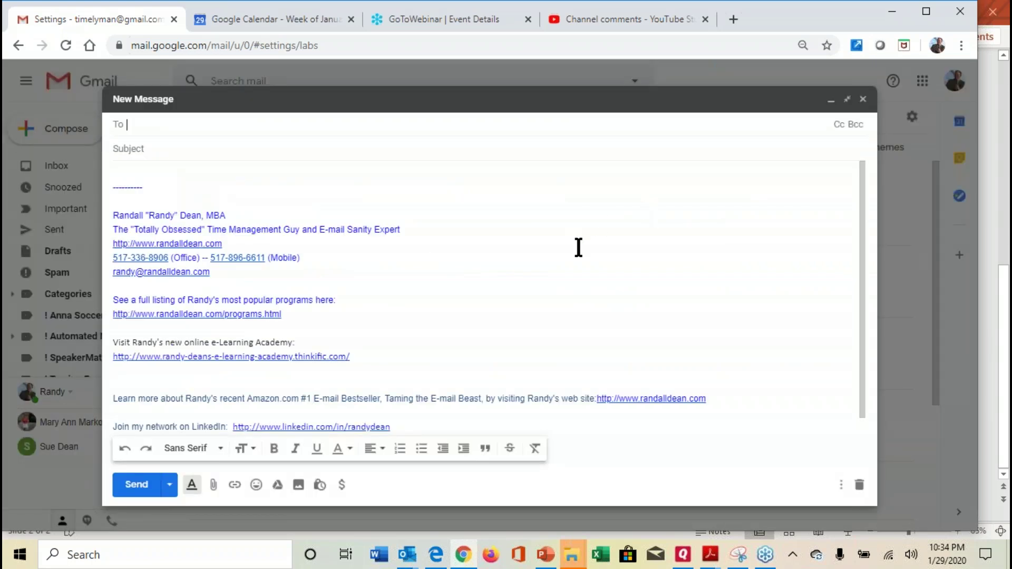
{"action": "left_click", "coordinate": [133, 170]}
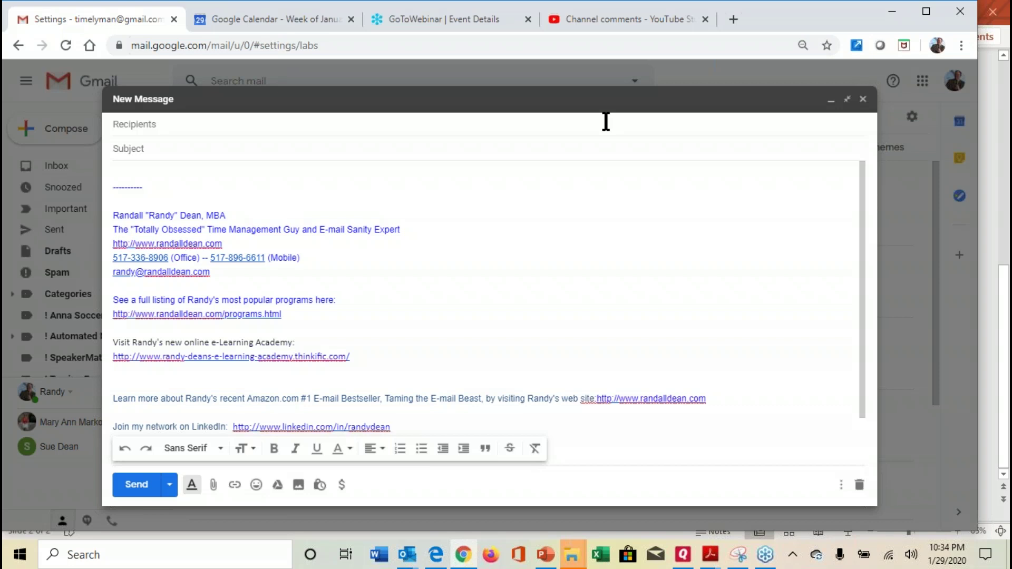
{"action": "type", "text": "Going to be in CITY next month  Hi NAME!  Hope you have been well!  I just wanted to let you know that I’ll be back in CITY in MONTH for client events.  If you had an interest in doing something for your group, I would be able to provide some savings on fee and travel if you could take advantage of one of these trips.  Let me know if you’d like to discuss options.  I’ve attached my info sheet and brief course descriptions.  Randy"}
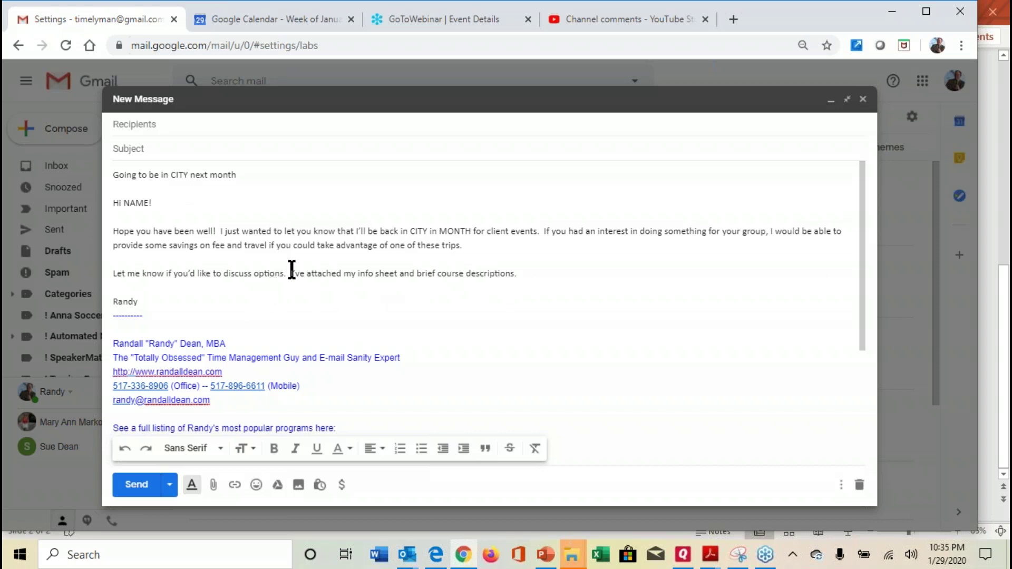
Save the draft as a new template named "Nearby City Message" and close the message
{"action": "left_click", "coordinate": [840, 486]}
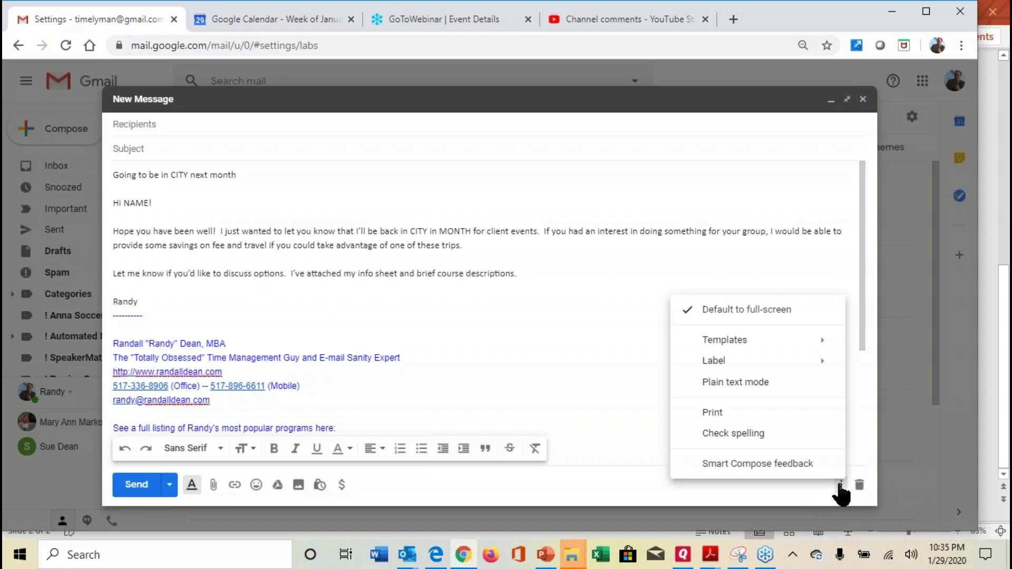
{"action": "mouse_move", "coordinate": [753, 348]}
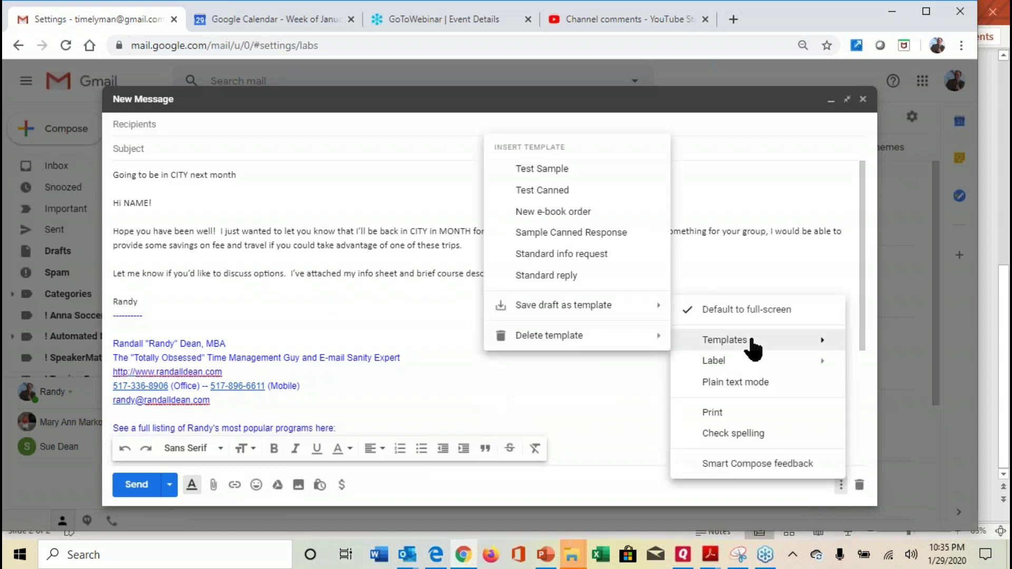
{"action": "mouse_move", "coordinate": [597, 315]}
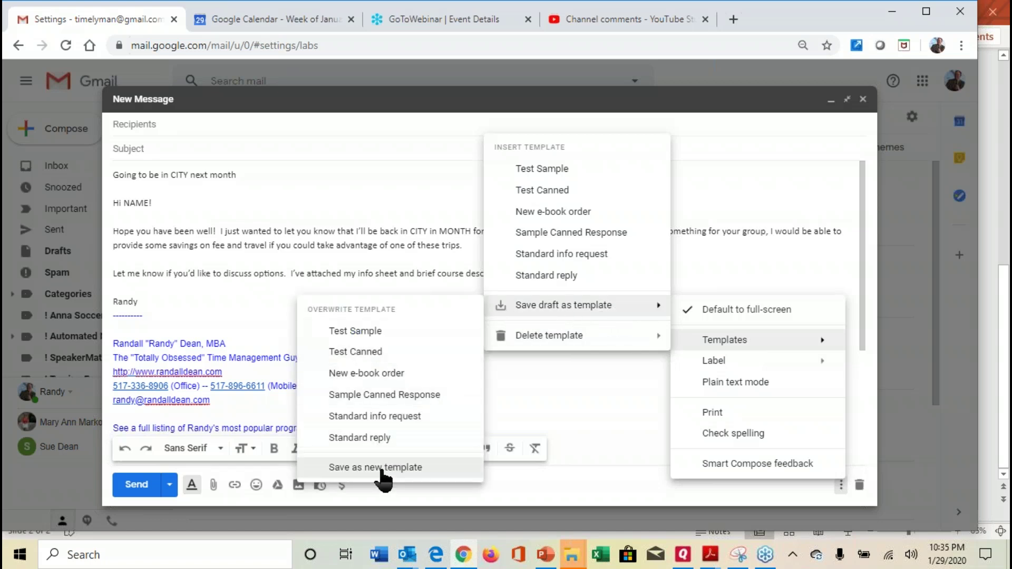
{"action": "left_click", "coordinate": [382, 468]}
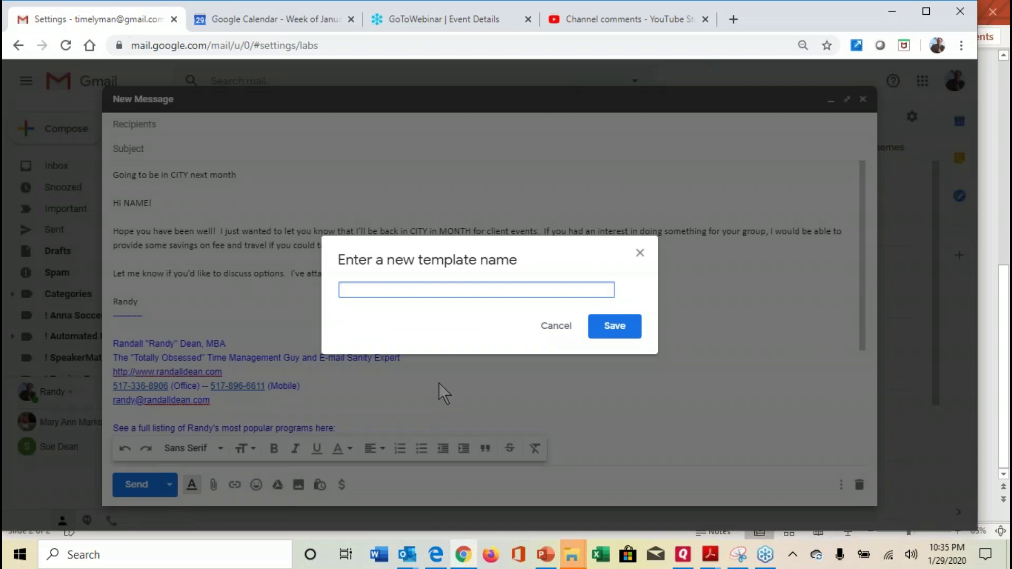
{"action": "type", "text": "Nearby City Message"}
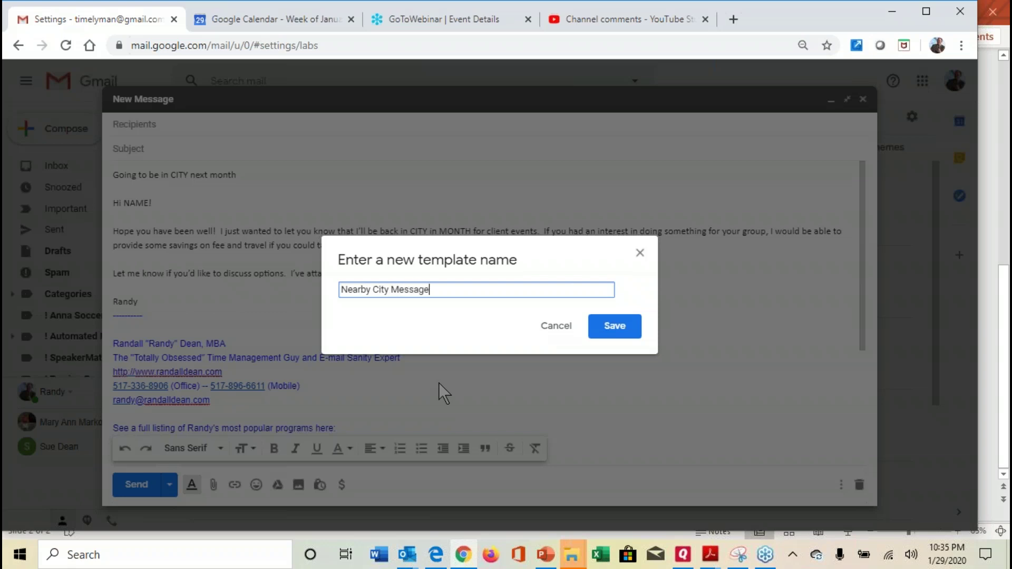
{"action": "left_click", "coordinate": [607, 327]}
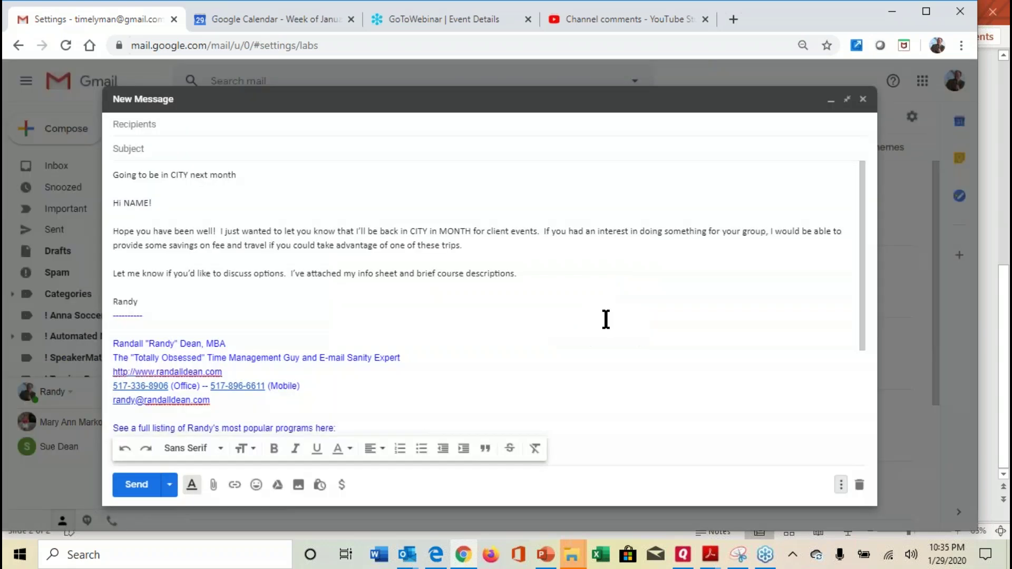
{"action": "left_click", "coordinate": [862, 100]}
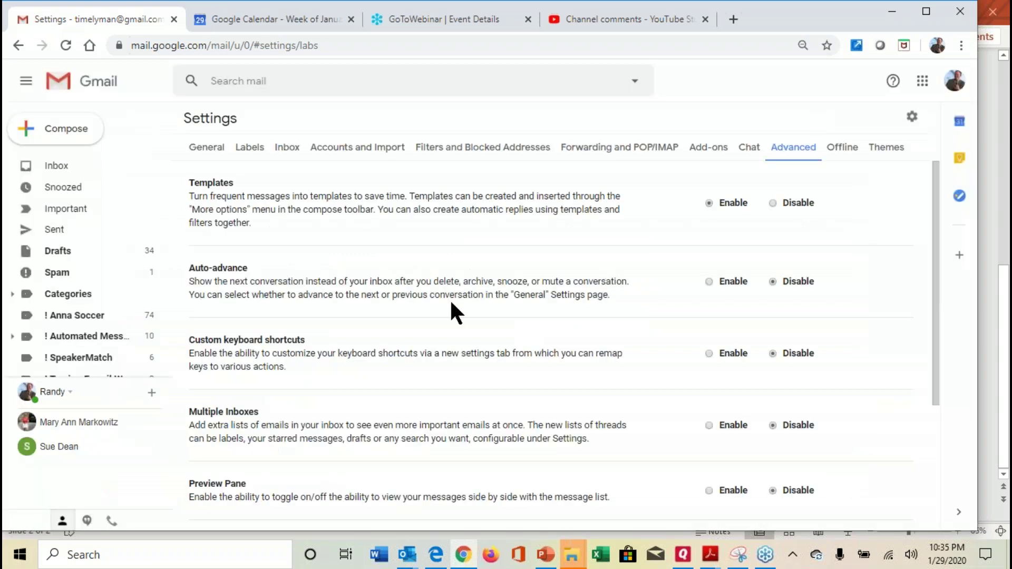
Start a new message and insert the "Nearby City Message" template into it
{"action": "left_click", "coordinate": [42, 143]}
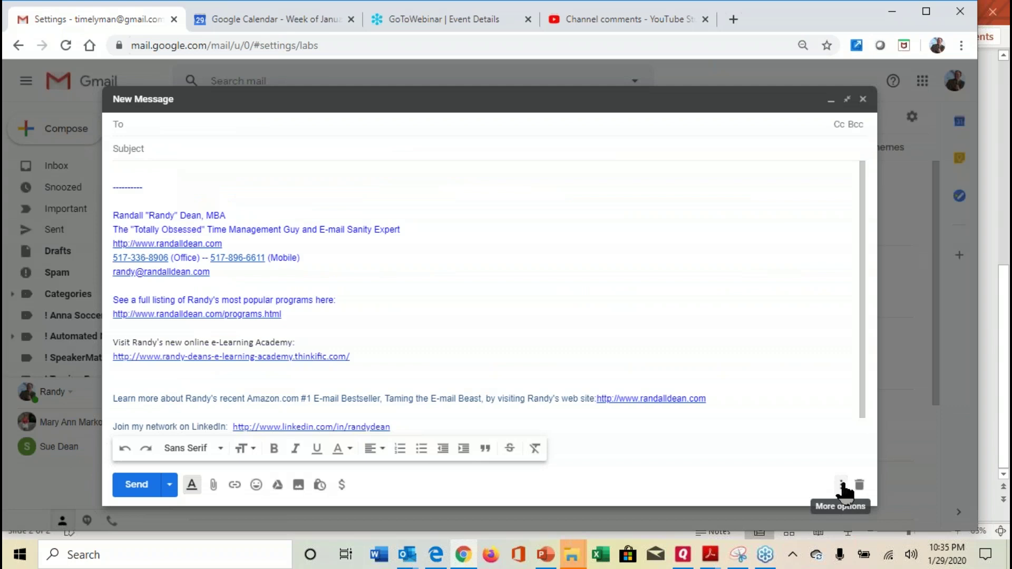
{"action": "left_click", "coordinate": [842, 486]}
{"action": "mouse_move", "coordinate": [787, 342]}
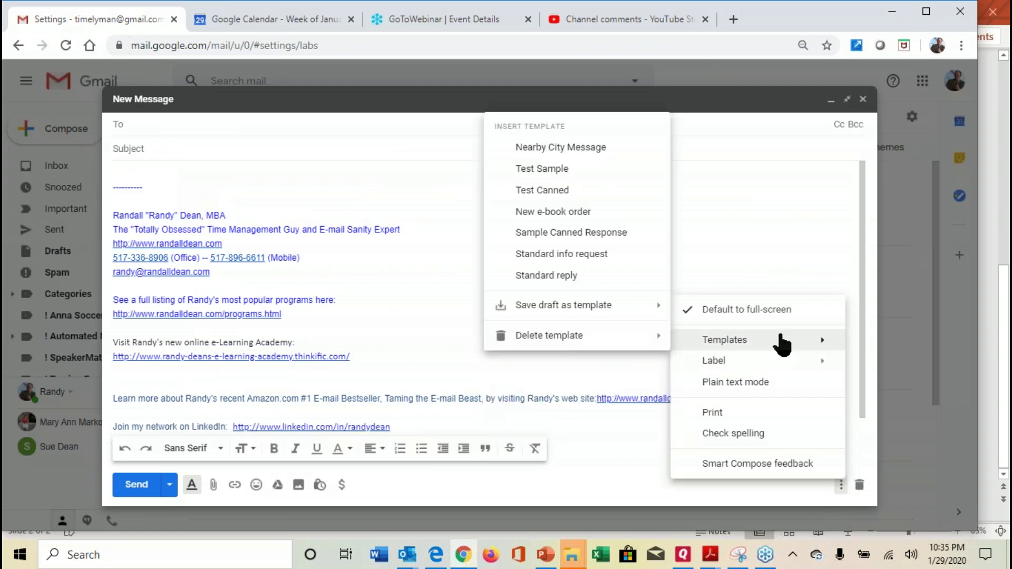
{"action": "left_click", "coordinate": [555, 152]}
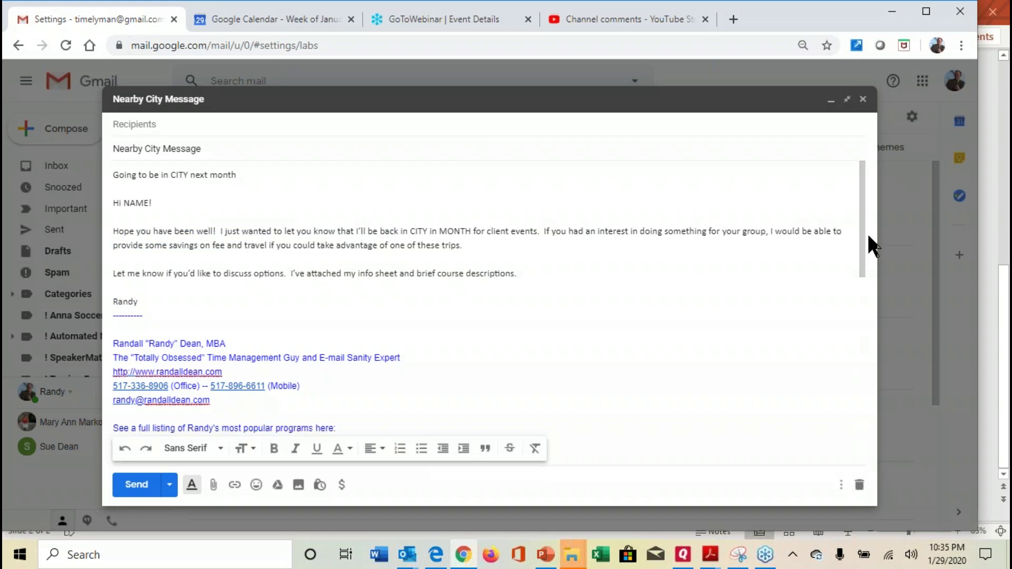
Move the line "Going to be in CITY next month" from the body into the subject, replacing the template name and correcting the spacing
{"action": "mouse_move", "coordinate": [861, 237]}
{"action": "left_mouse_down"}
{"action": "mouse_move", "coordinate": [895, 471]}
{"action": "mouse_move", "coordinate": [855, 213]}
{"action": "mouse_move", "coordinate": [888, 335]}
{"action": "left_mouse_up"}
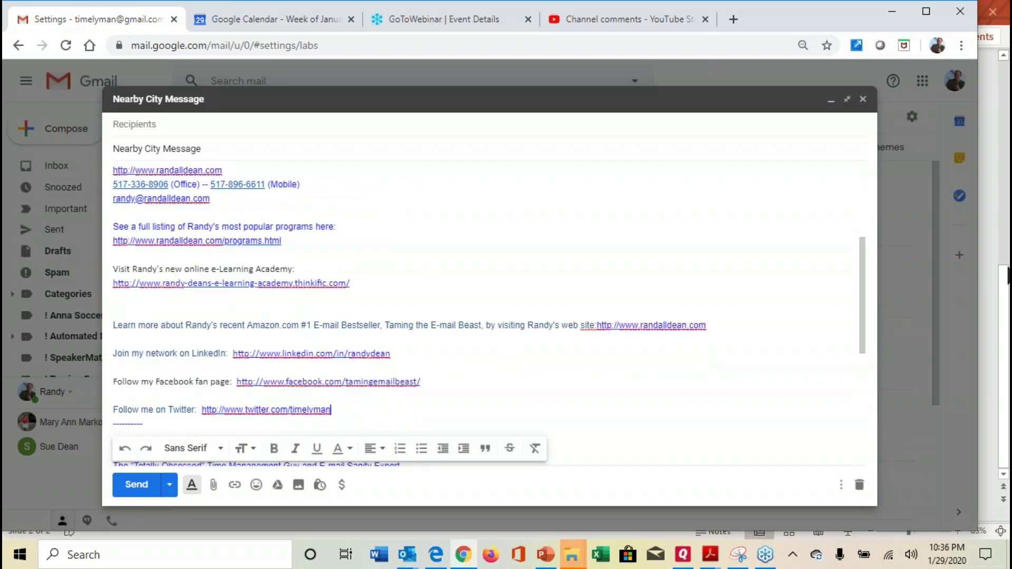
{"action": "left_click_drag", "start_coordinate": [865, 312], "coordinate": [890, 448]}
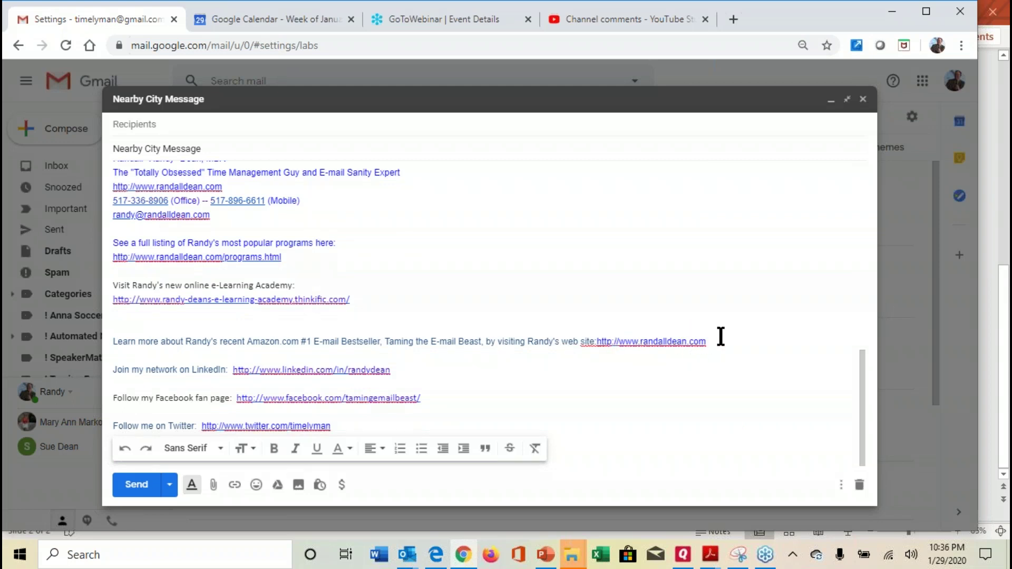
{"action": "mouse_move", "coordinate": [862, 386]}
{"action": "left_mouse_down"}
{"action": "mouse_move", "coordinate": [862, 241]}
{"action": "mouse_move", "coordinate": [843, 175]}
{"action": "left_mouse_up"}
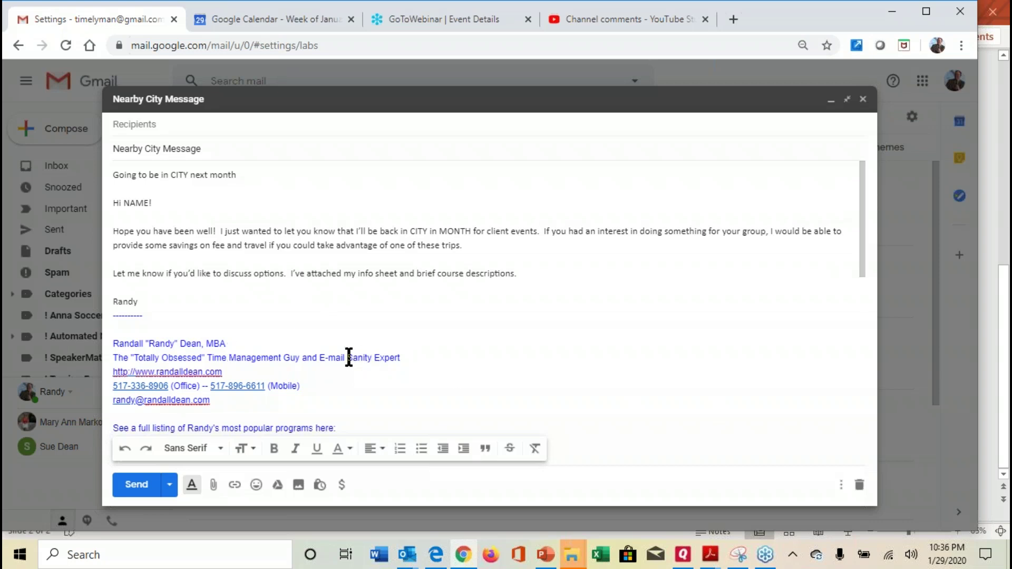
{"action": "mouse_move", "coordinate": [858, 231]}
{"action": "left_mouse_down"}
{"action": "mouse_move", "coordinate": [865, 288]}
{"action": "mouse_move", "coordinate": [853, 195]}
{"action": "left_mouse_up"}
{"action": "left_click_drag", "start_coordinate": [156, 174], "coordinate": [106, 175]}
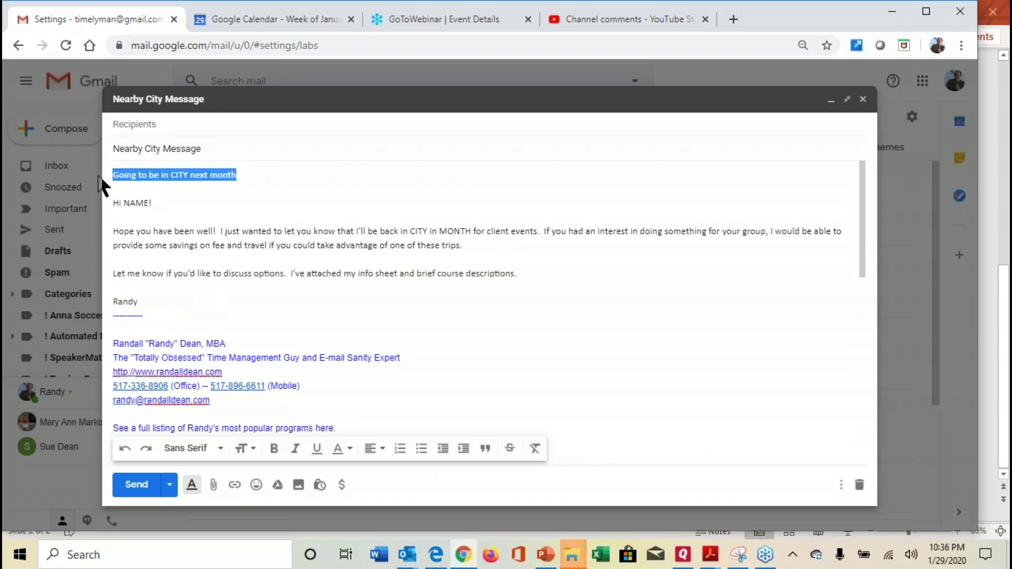
{"action": "key", "text": "ctrl+x"}
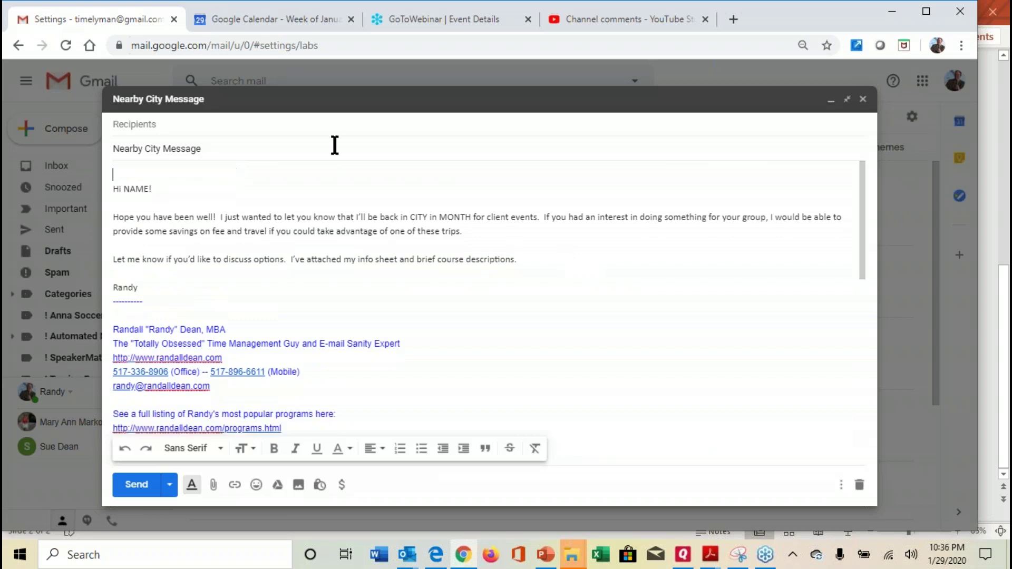
{"action": "left_click_drag", "start_coordinate": [232, 149], "coordinate": [27, 143]}
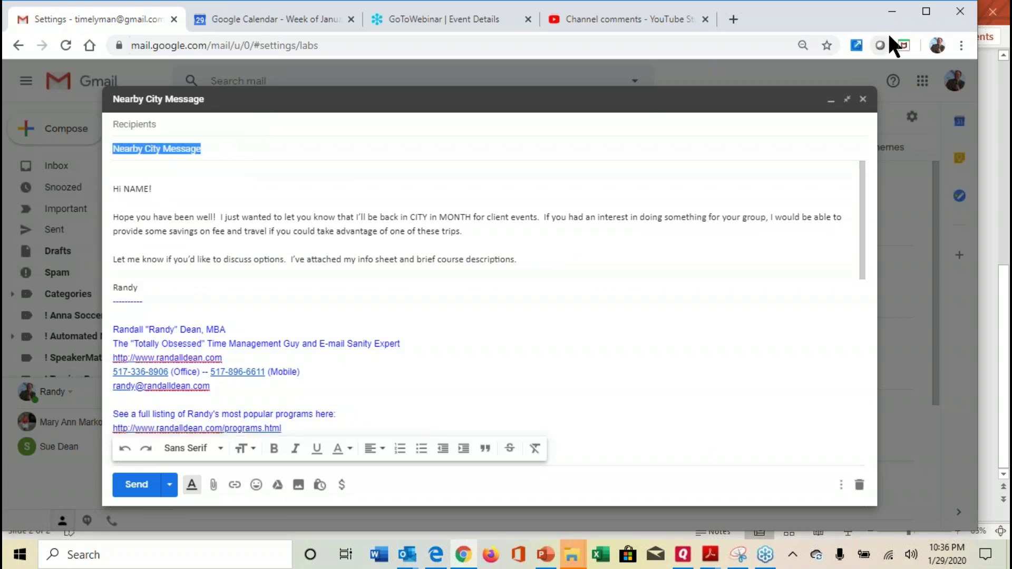
{"action": "key", "text": "ctrl+v"}
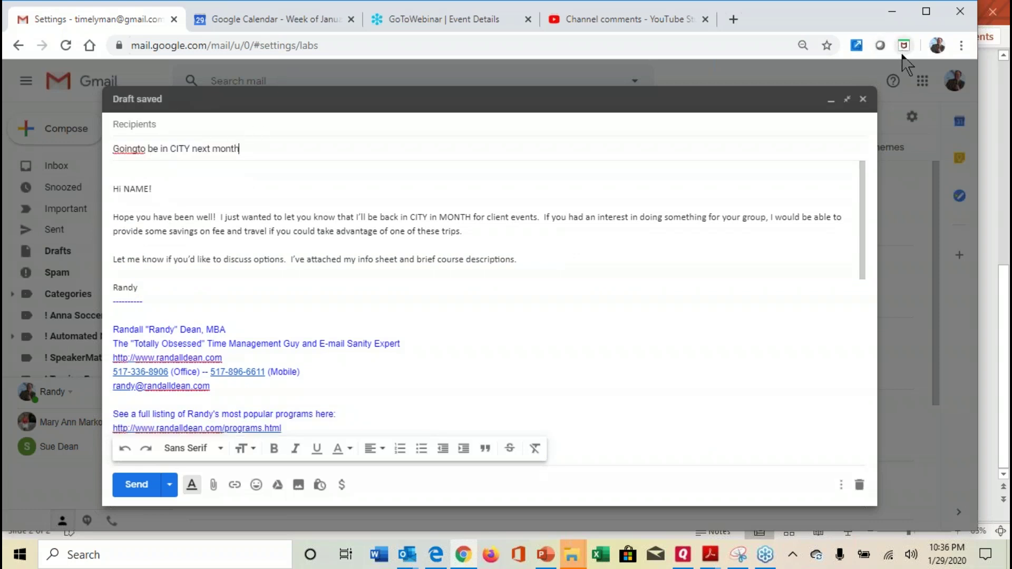
{"action": "left_click", "coordinate": [137, 150]}
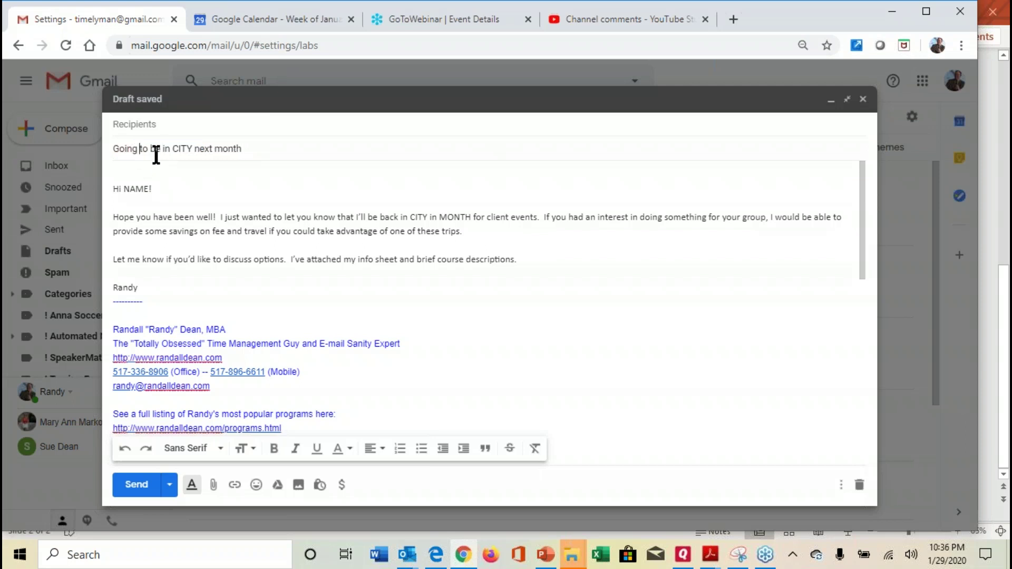
Replace the CITY placeholder in the subject with Orlando
{"action": "left_click", "coordinate": [191, 149]}
{"action": "key", "text": "Delete"}
{"action": "key", "text": "BackSpace"}
{"action": "key", "text": "BackSpace"}
{"action": "key", "text": "BackSpace"}
{"action": "key", "text": "BackSpace"}
{"action": "type", "text": "Orlando"}
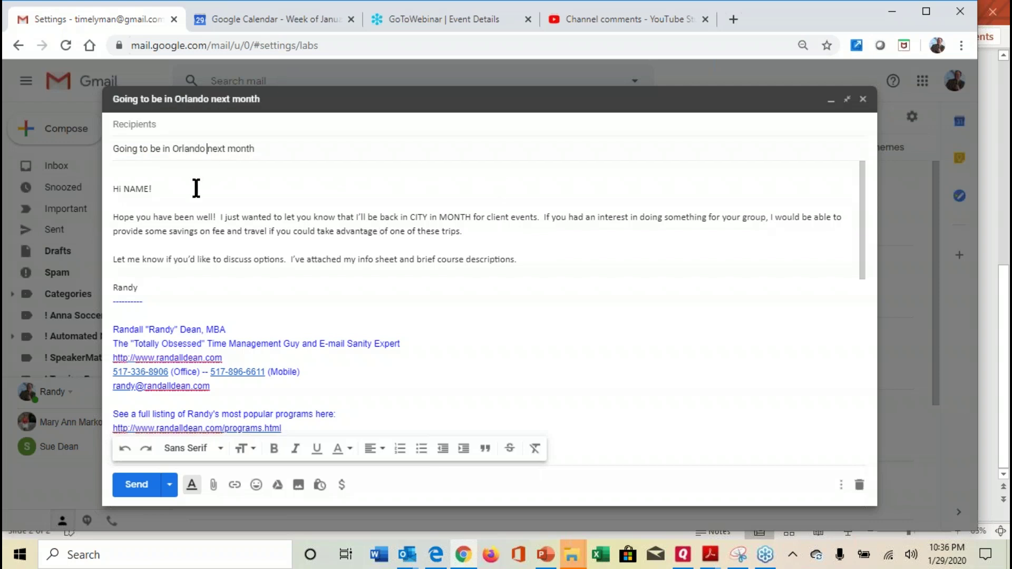
Replace the body's NAME placeholder with the recipient's first name, CITY with Orlando and MONTH with February, and close the draft
{"action": "double_click", "coordinate": [141, 190]}
{"action": "key", "text": "BackSpace"}
{"action": "type", "text": "Joe"}
{"action": "double_click", "coordinate": [419, 218]}
{"action": "type", "text": "Orlando"}
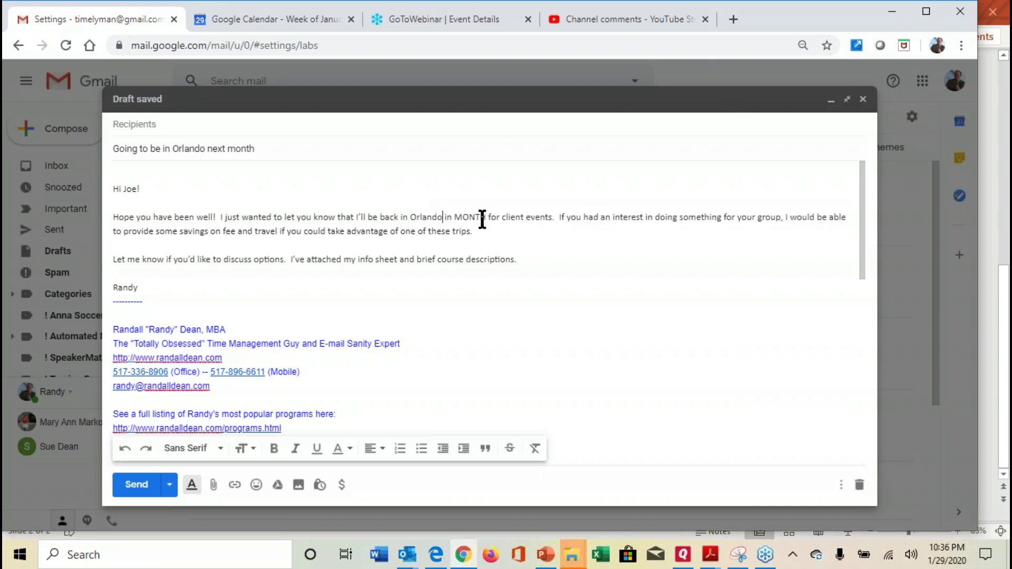
{"action": "left_click_drag", "start_coordinate": [485, 217], "coordinate": [457, 217]}
{"action": "type", "text": "Febru"}
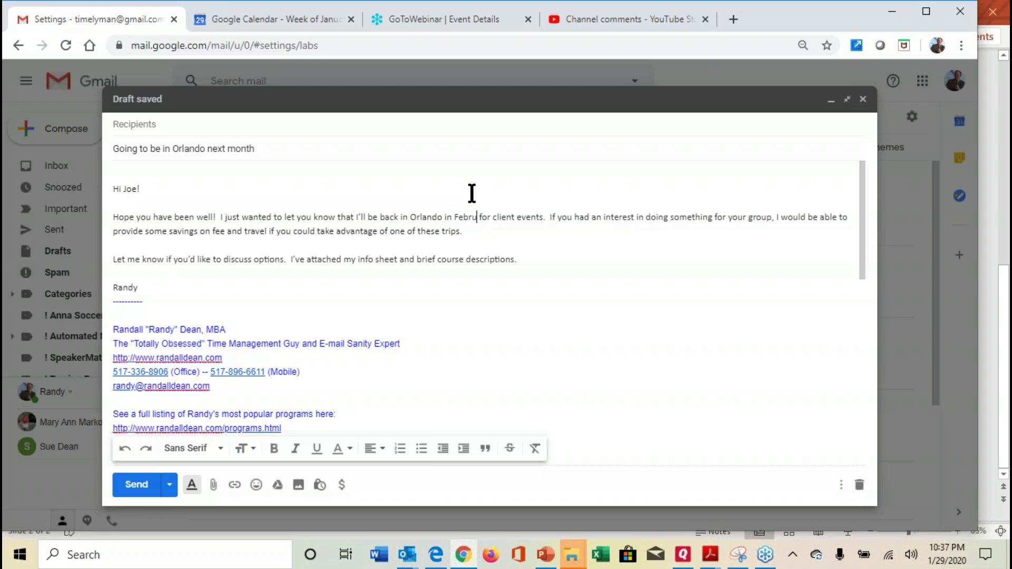
{"action": "type", "text": "ary"}
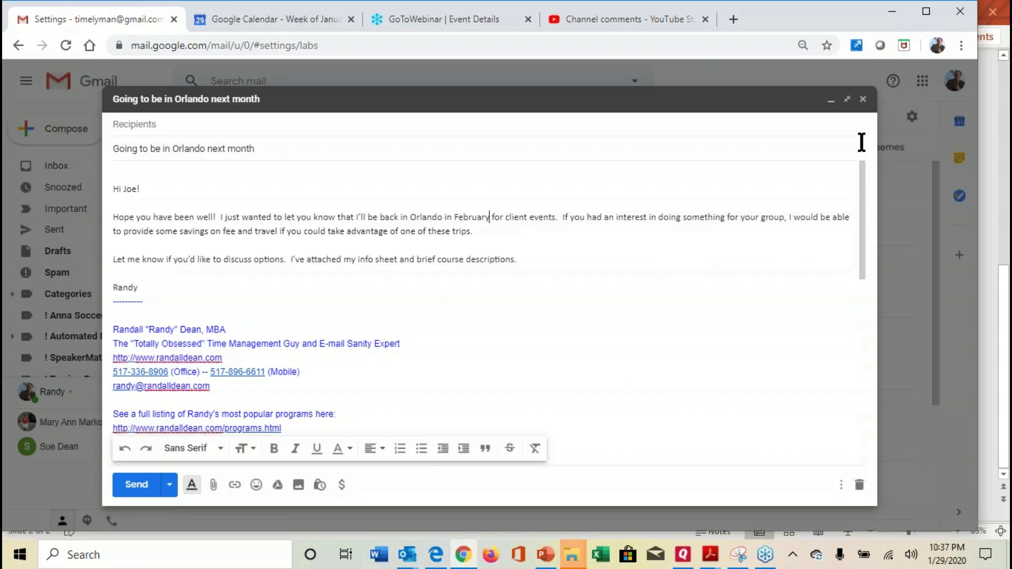
{"action": "left_click", "coordinate": [863, 99]}
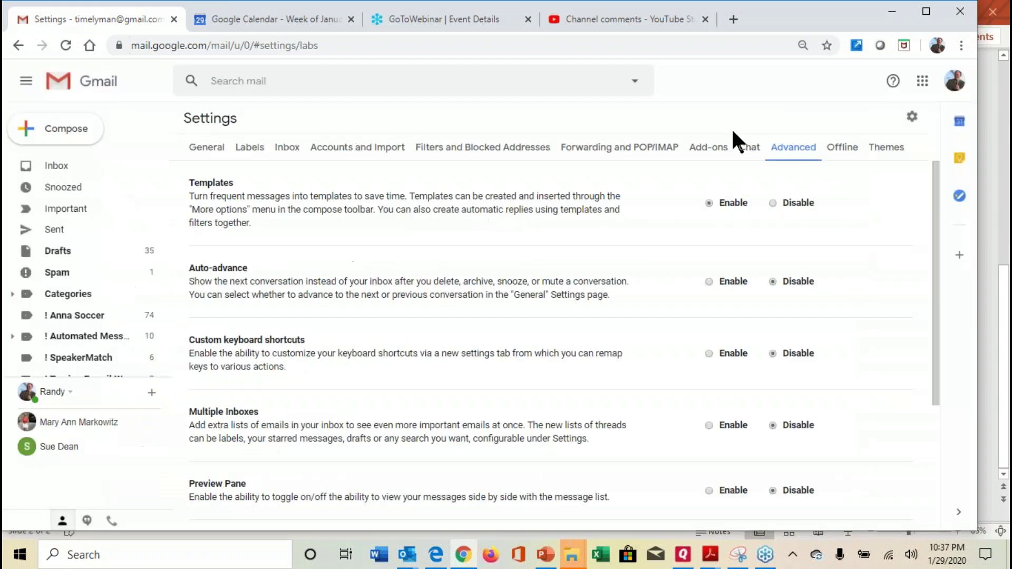
Start a new message and paste the line "Going to be in CITY next month" into its body
{"action": "left_click", "coordinate": [55, 135]}
{"action": "left_click", "coordinate": [152, 169]}
{"action": "key", "text": "ctrl+v"}
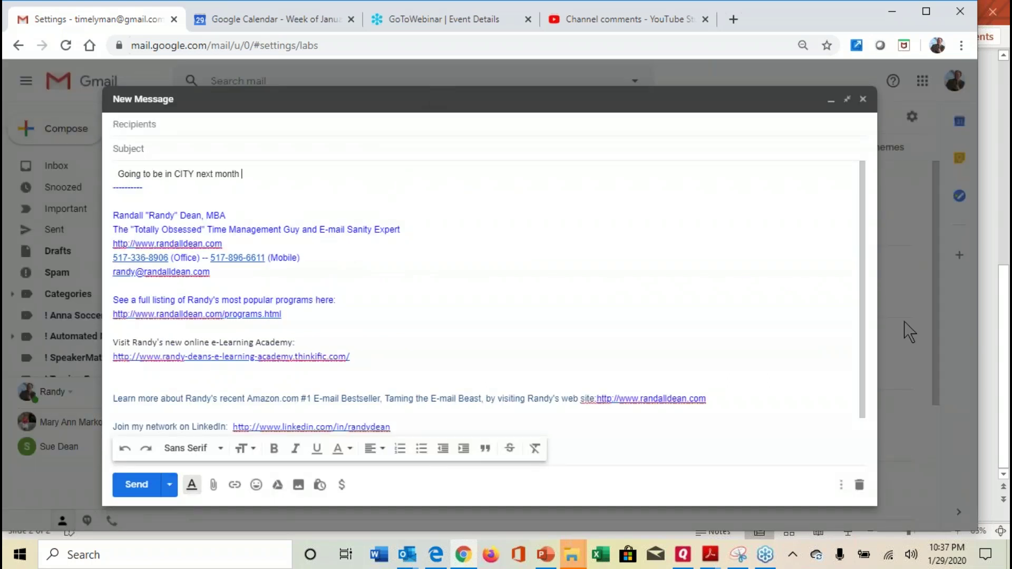
Insert the "Nearby City Message" template into the draft, copy the inserted text with its signature, and close the draft
{"action": "left_click", "coordinate": [841, 485]}
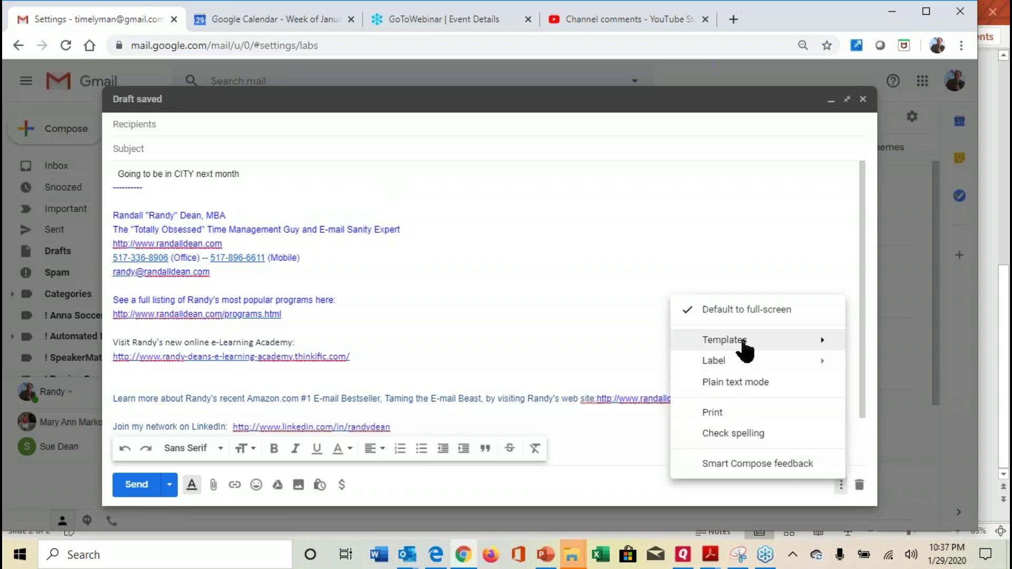
{"action": "mouse_move", "coordinate": [683, 343]}
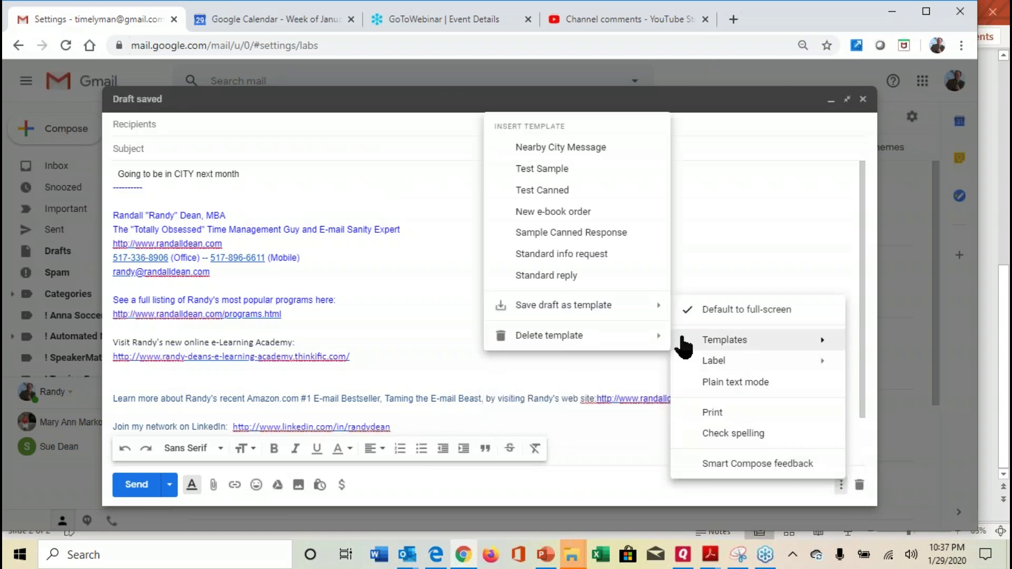
{"action": "left_click", "coordinate": [529, 150]}
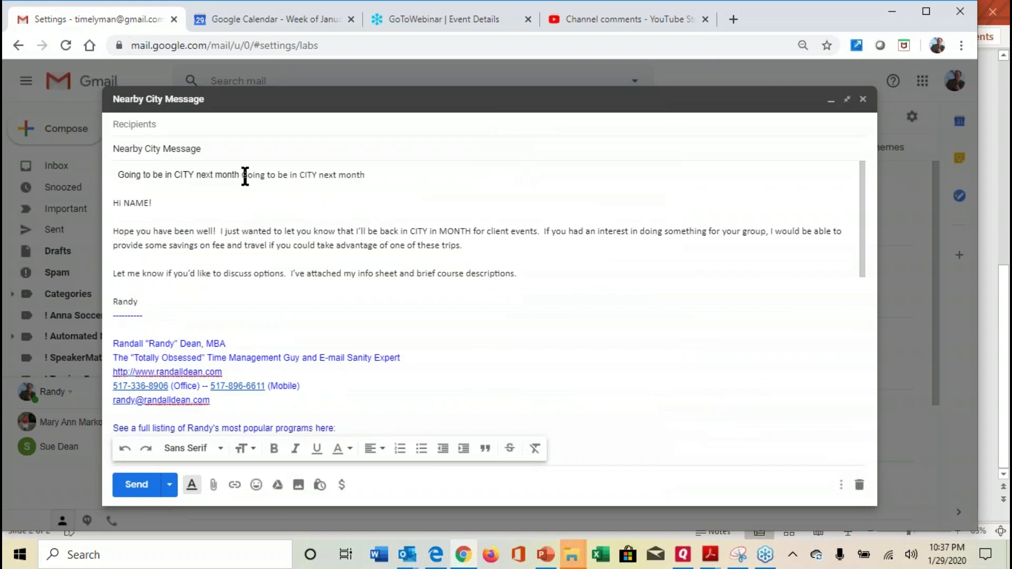
{"action": "mouse_move", "coordinate": [242, 174]}
{"action": "left_mouse_down"}
{"action": "mouse_move", "coordinate": [338, 257]}
{"action": "mouse_move", "coordinate": [389, 380]}
{"action": "mouse_move", "coordinate": [401, 459]}
{"action": "mouse_move", "coordinate": [405, 274]}
{"action": "mouse_move", "coordinate": [437, 343]}
{"action": "mouse_move", "coordinate": [430, 365]}
{"action": "left_mouse_up"}
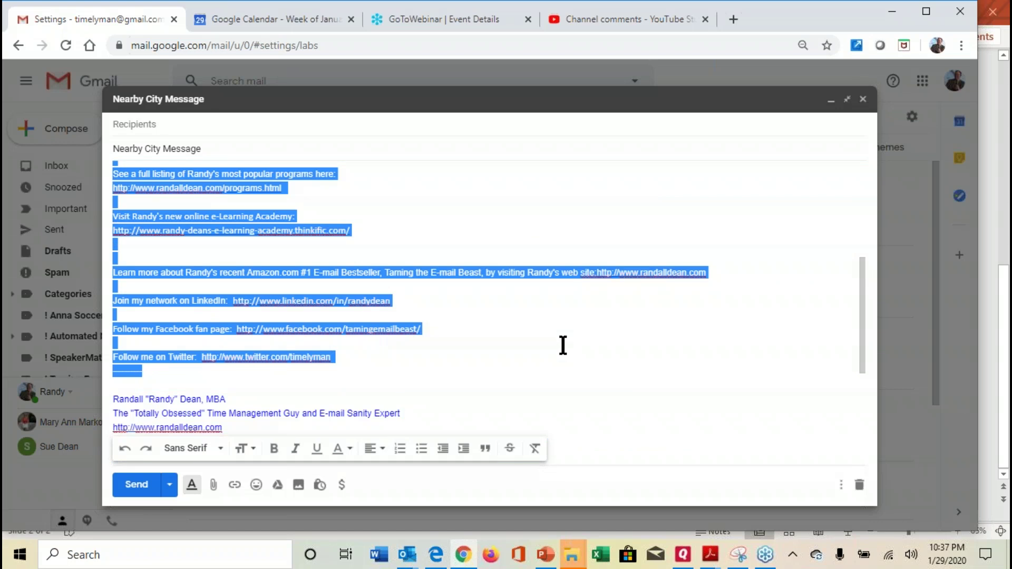
{"action": "left_click", "coordinate": [863, 99]}
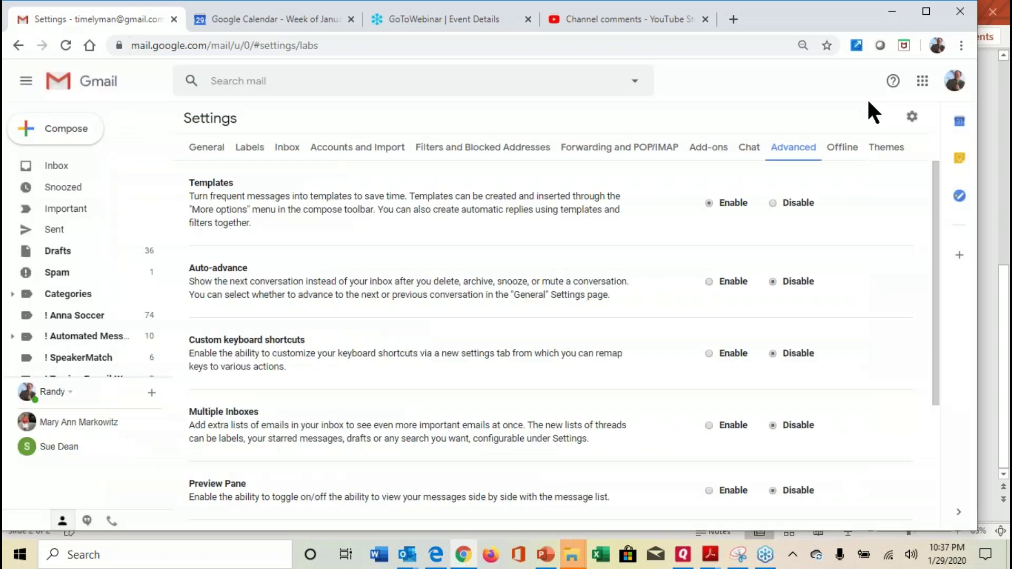
Create a Keep note titled "New City Visit Message" and paste the copied template text into its body
{"action": "left_click", "coordinate": [960, 157]}
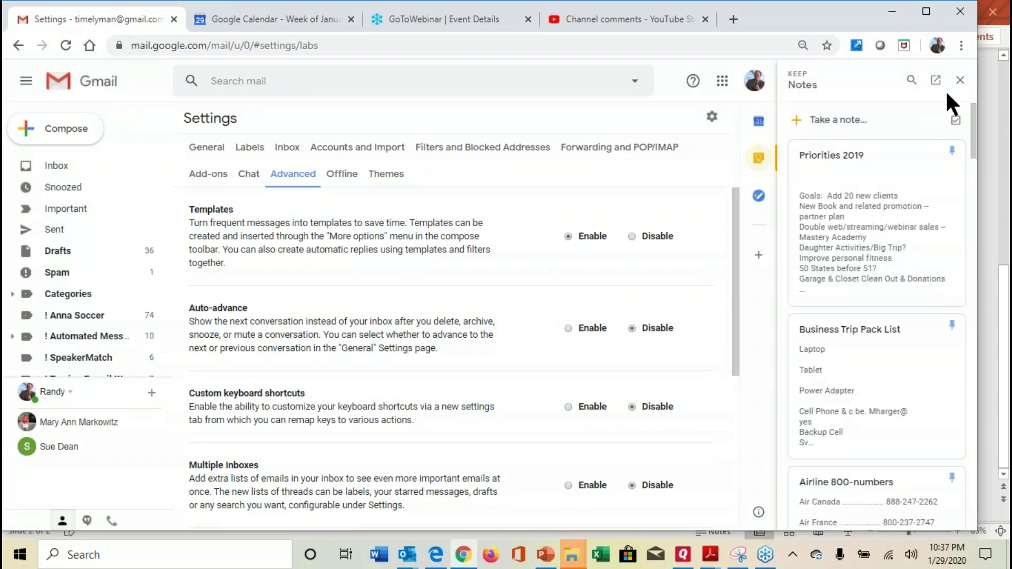
{"action": "left_click", "coordinate": [839, 120]}
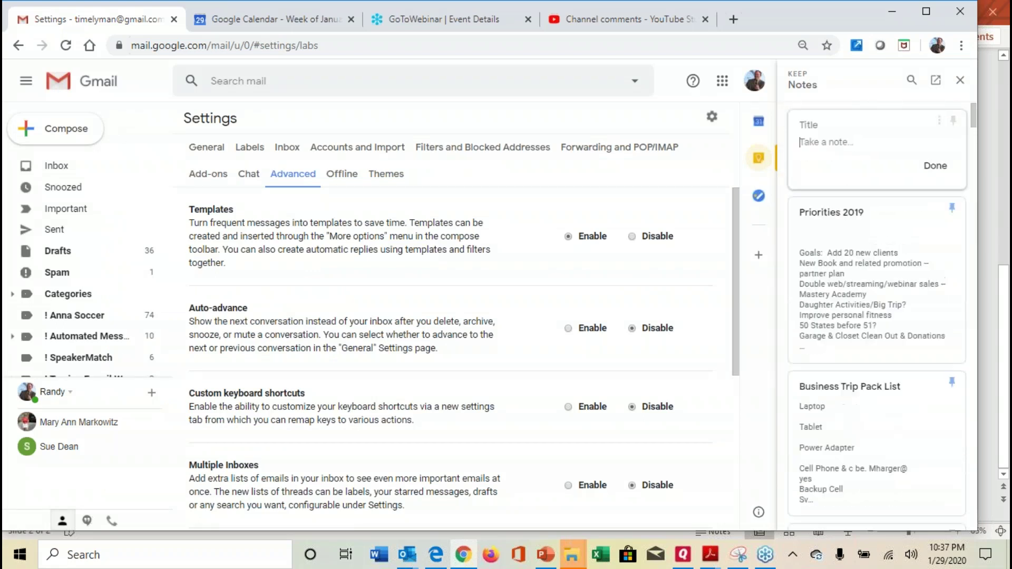
{"action": "left_click", "coordinate": [816, 126]}
{"action": "type", "text": "New City Visit Message"}
{"action": "left_click", "coordinate": [805, 144]}
{"action": "left_click", "coordinate": [825, 141]}
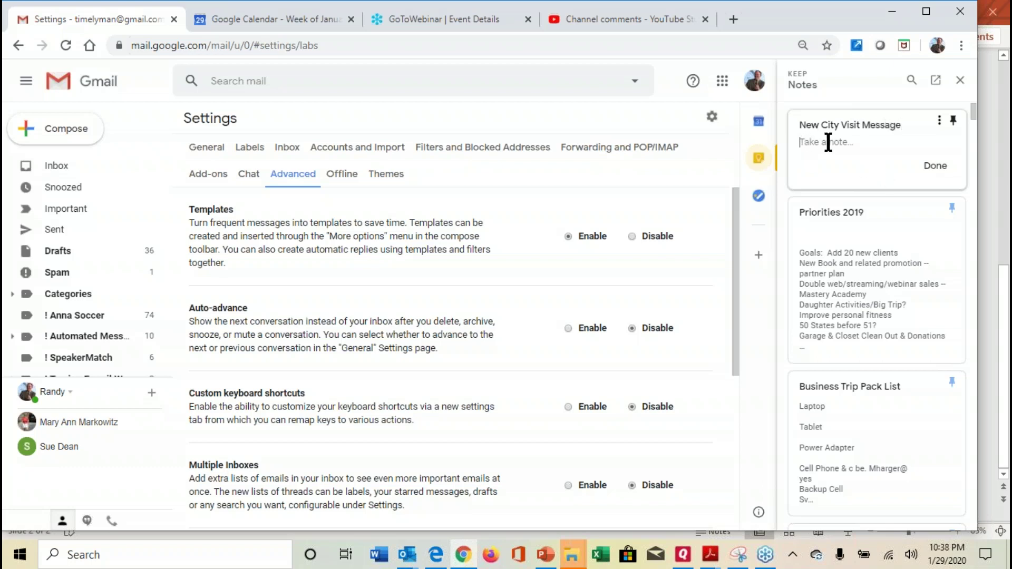
{"action": "key", "text": "ctrl+v"}
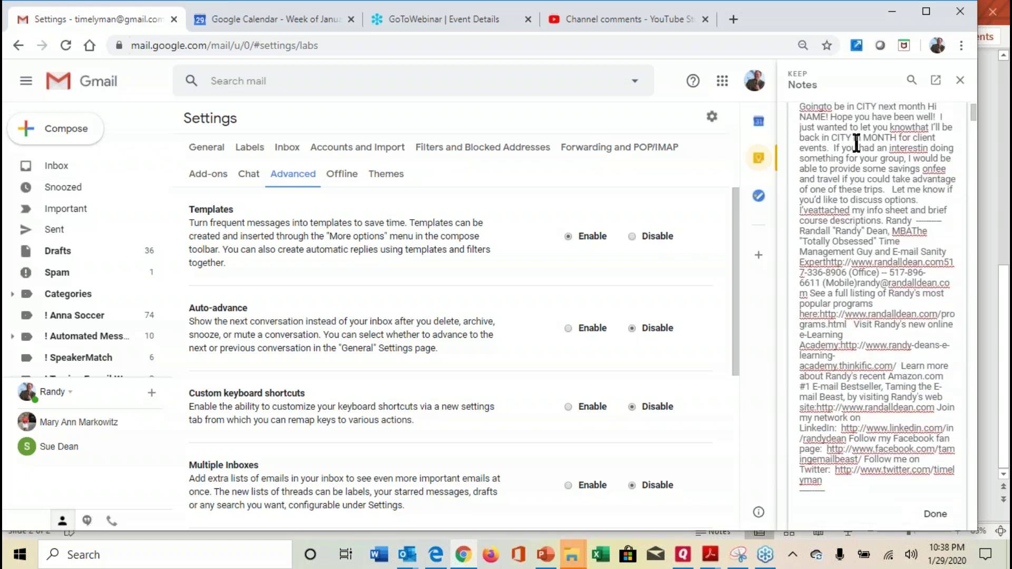
Make the greeting "Hi NAME!" start on its own line in the note, and add a line break after "discuss options."
{"action": "left_click", "coordinate": [929, 107]}
{"action": "key", "text": "shift+Home"}
{"action": "key", "text": "BackSpace"}
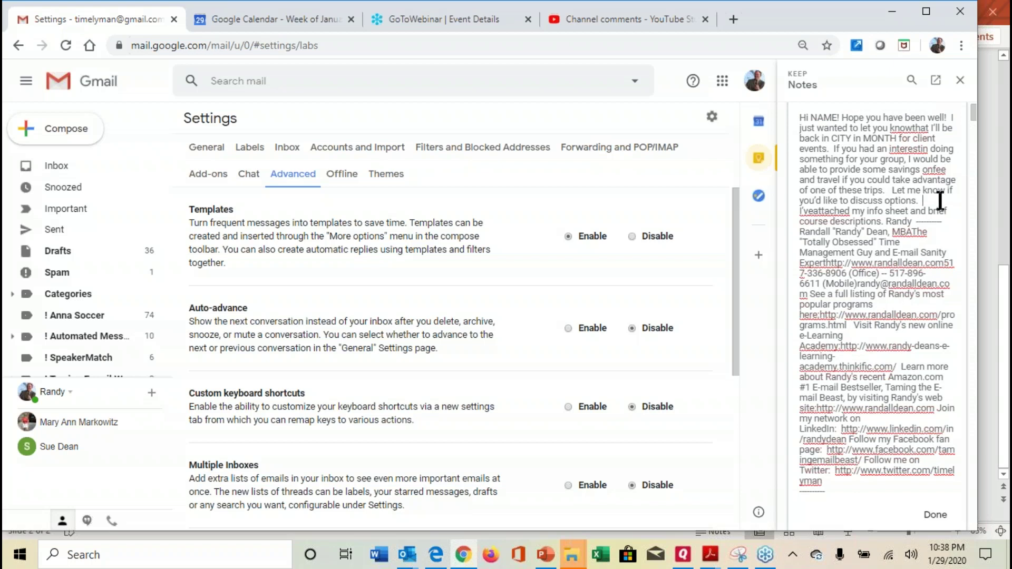
{"action": "left_click", "coordinate": [940, 198]}
{"action": "key", "text": "Return"}
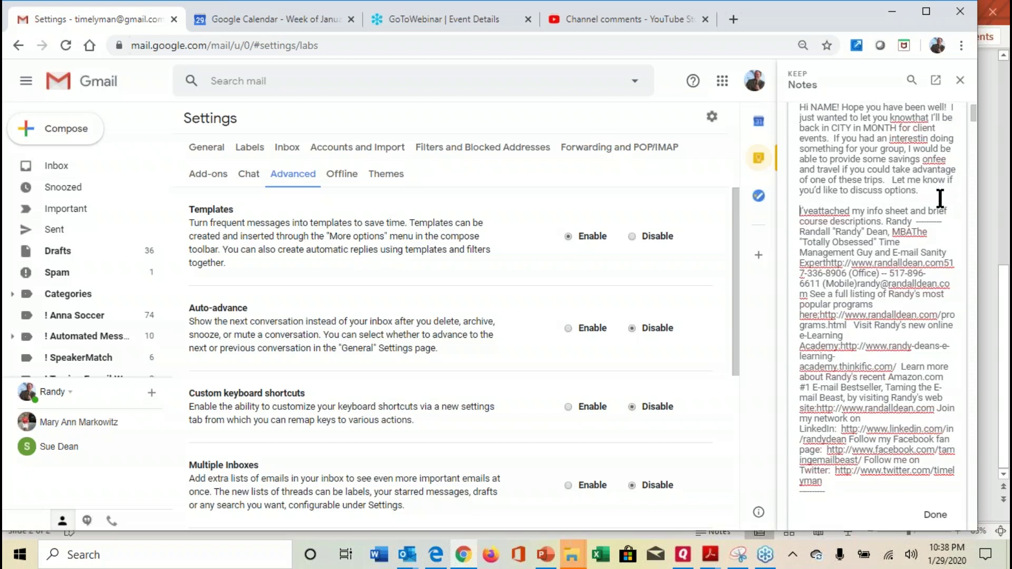
Correct the run-together words in the note's last sentence to read "I've attached"
{"action": "left_click", "coordinate": [810, 210]}
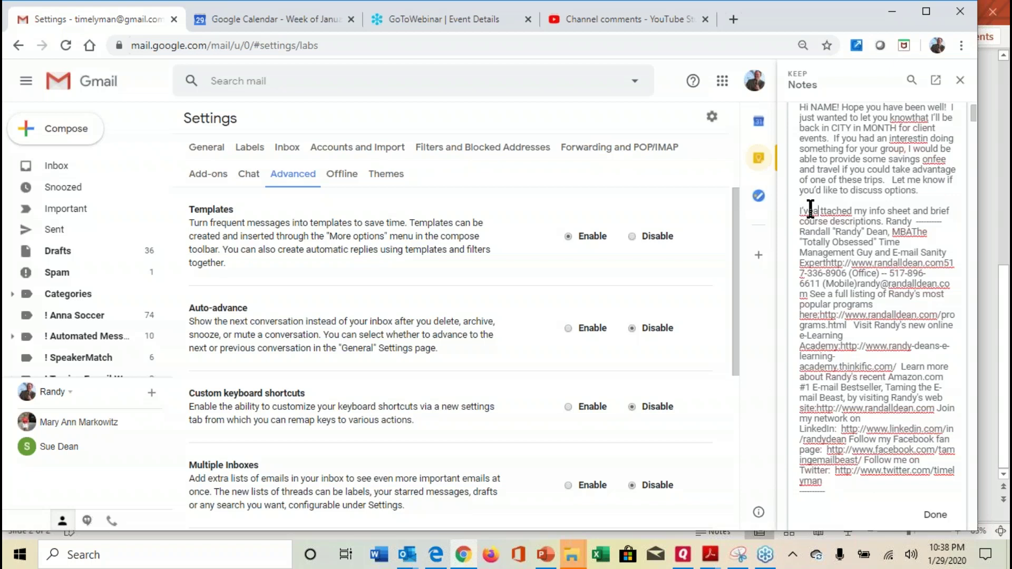
{"action": "left_click", "coordinate": [810, 210]}
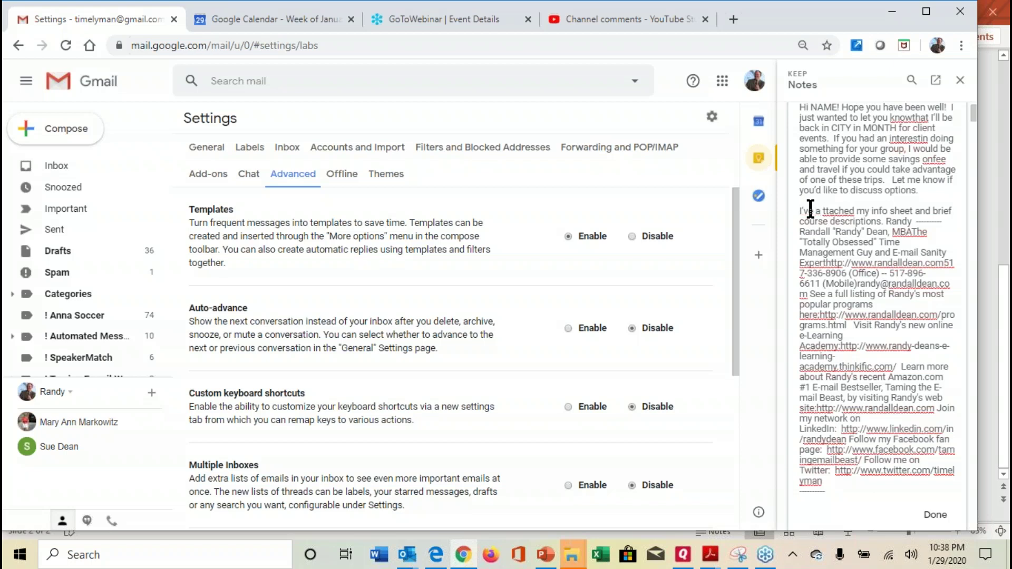
{"action": "key", "text": "BackSpace"}
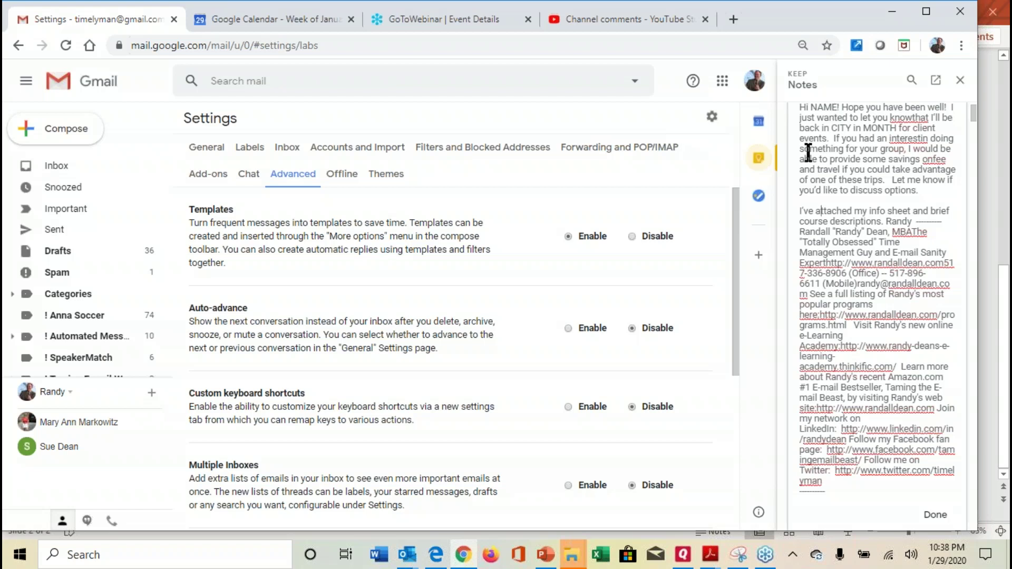
Close the Keep notes and return to the inbox
{"action": "left_click", "coordinate": [961, 81]}
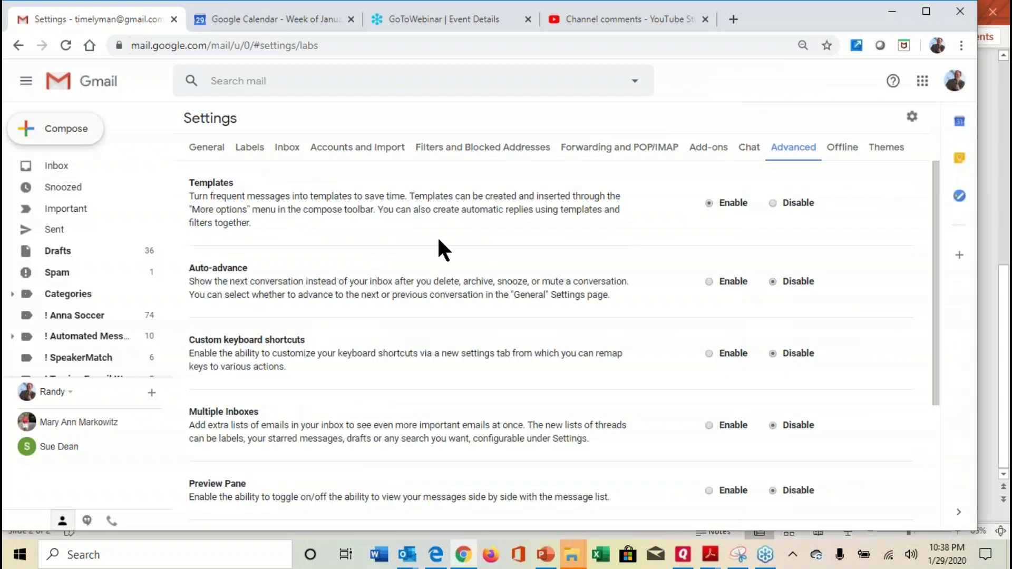
{"action": "left_click", "coordinate": [56, 167]}
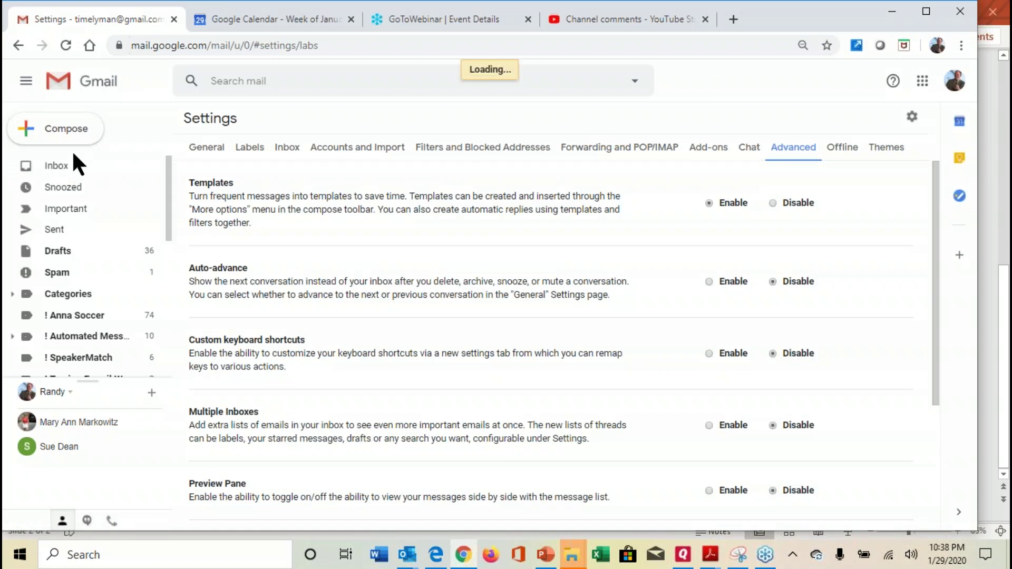